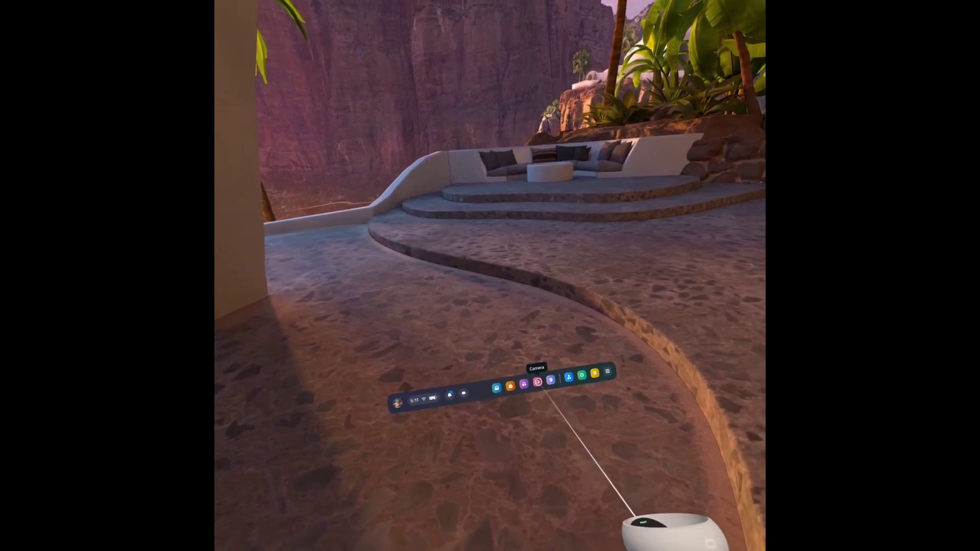
Go from the taskbar Camera app into its Settings page
{"action": "left_click", "coordinate": [538, 382]}
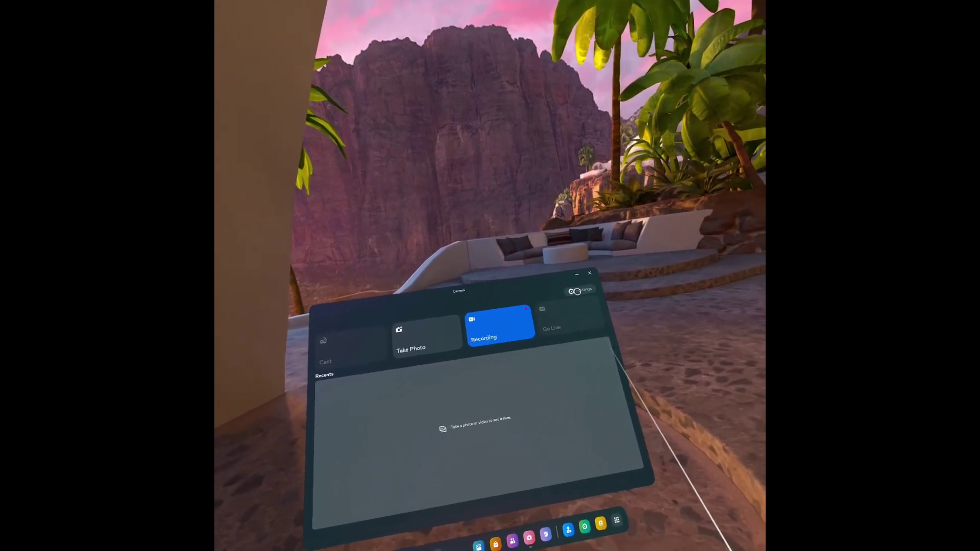
{"action": "left_click", "coordinate": [579, 291]}
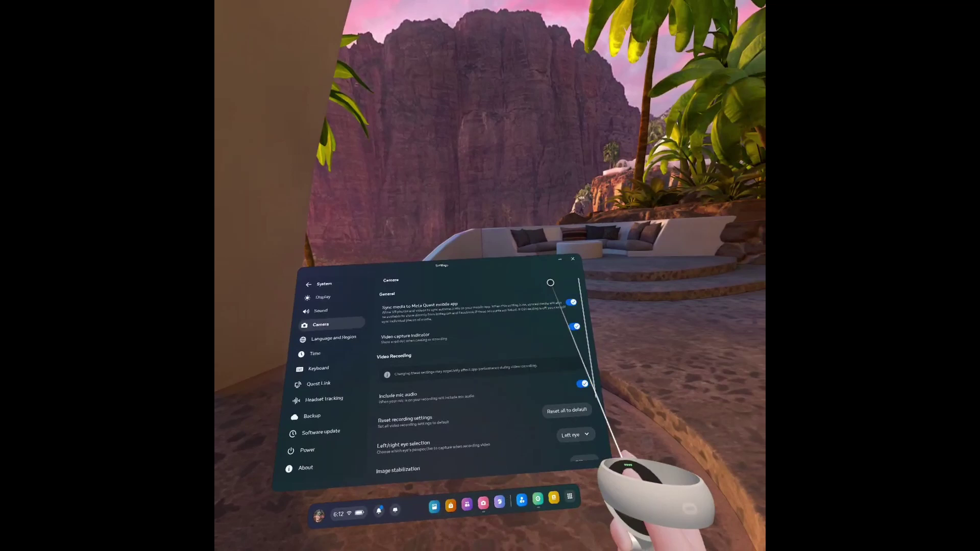
Close the Camera settings window
{"action": "left_click", "coordinate": [567, 261]}
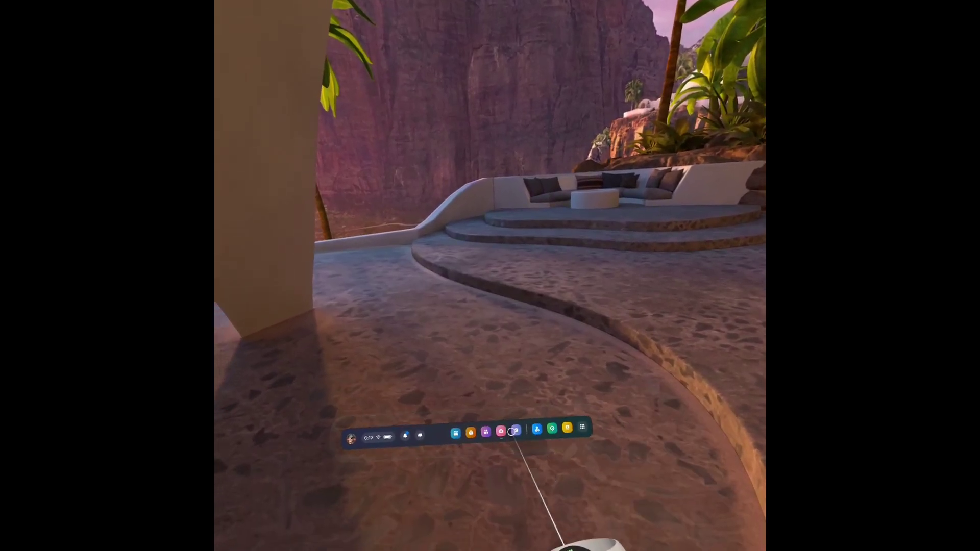
Reopen the Camera app from the taskbar to see the new recording under Recents
{"action": "left_click", "coordinate": [508, 431]}
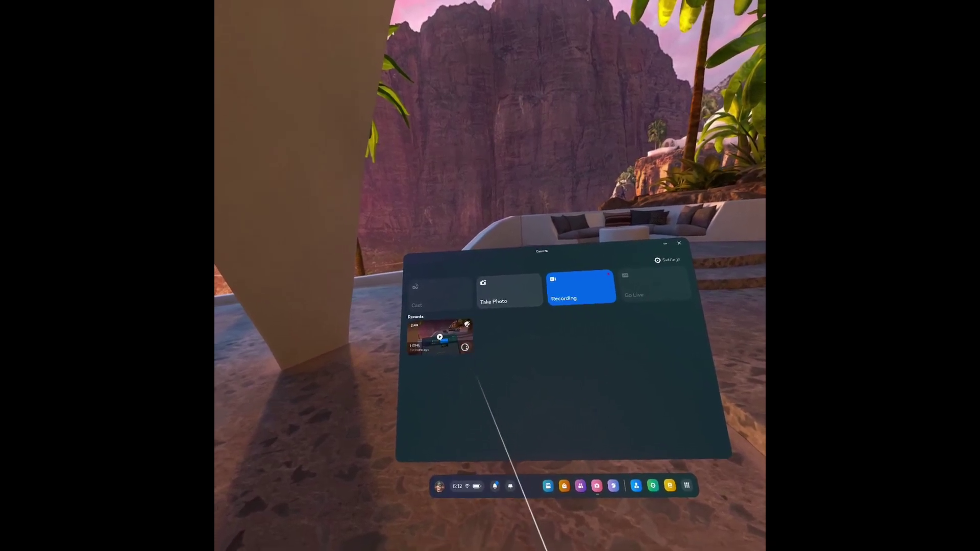
Use Sync now on the recent video to send it to the mobile app
{"action": "left_click", "coordinate": [461, 349]}
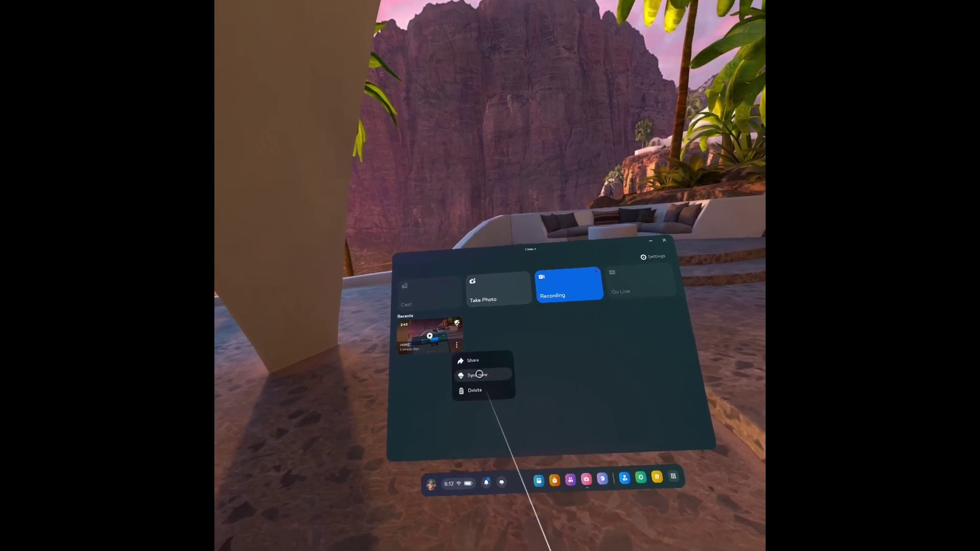
{"action": "left_click", "coordinate": [477, 382]}
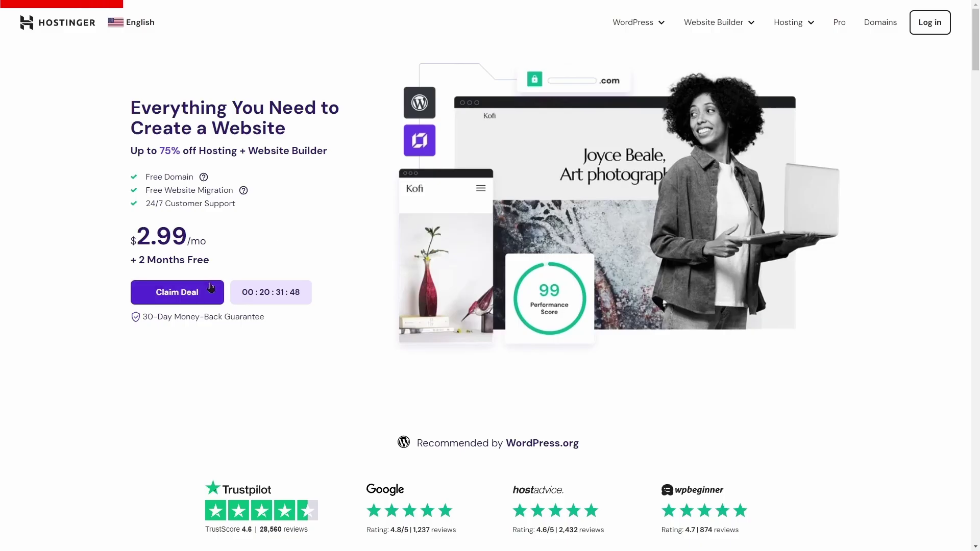
{"action": "scroll", "coordinate": [211, 287], "scroll_direction": "down", "scroll_amount": 3}
{"action": "scroll", "coordinate": [211, 287], "scroll_direction": "down", "scroll_amount": 4}
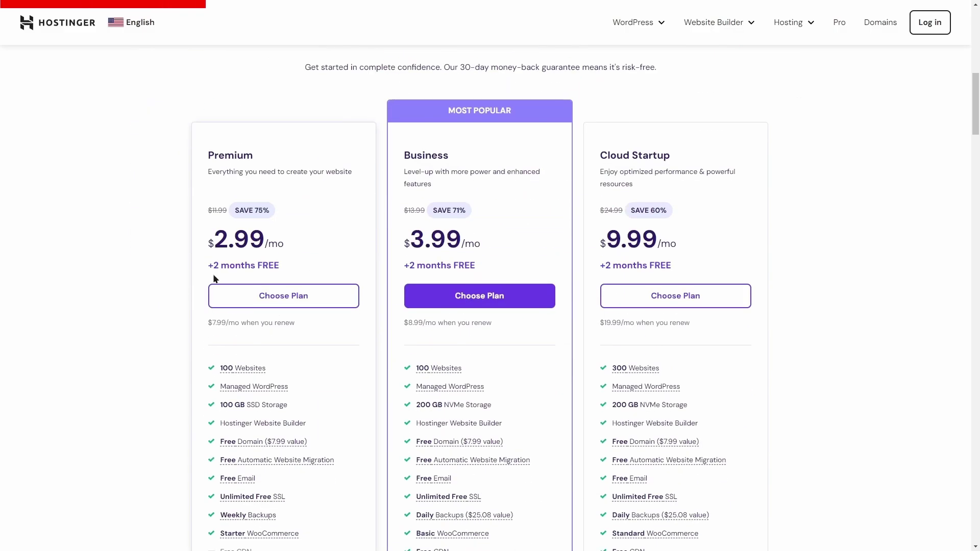
{"action": "scroll", "coordinate": [361, 253], "scroll_direction": "down", "scroll_amount": 1}
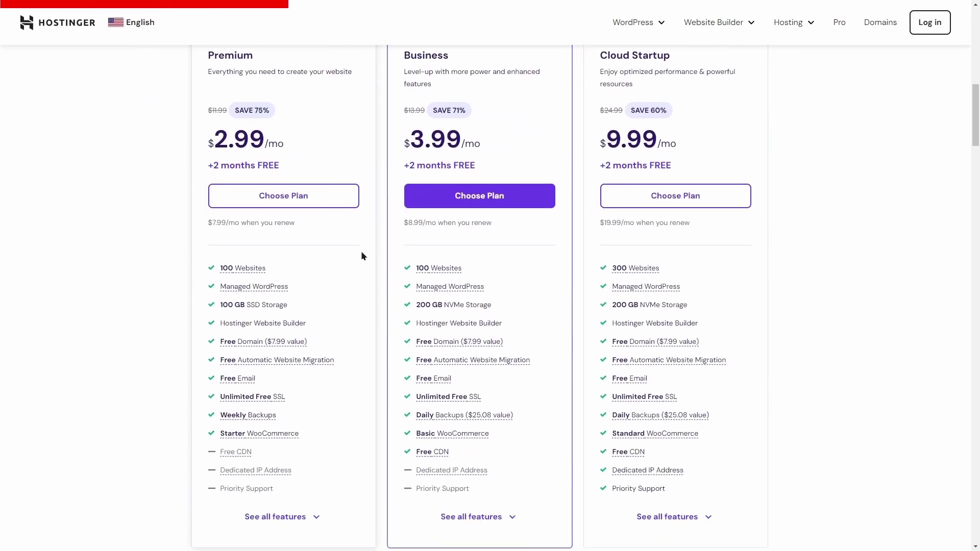
Select Choose Plan on the Hostinger Business pricing card
{"action": "left_click", "coordinate": [457, 201]}
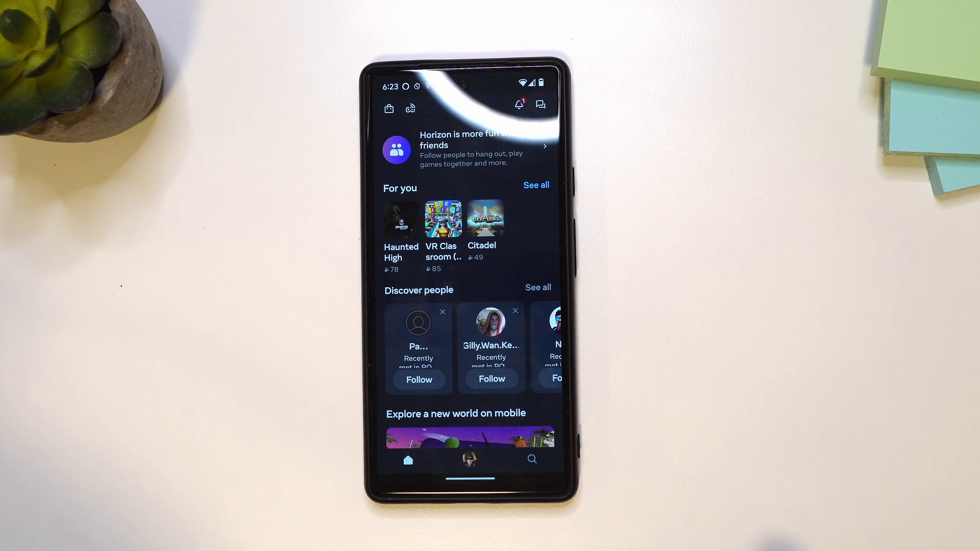
Reach the Gallery of captured media through the profile page's main menu
{"action": "left_click", "coordinate": [470, 459]}
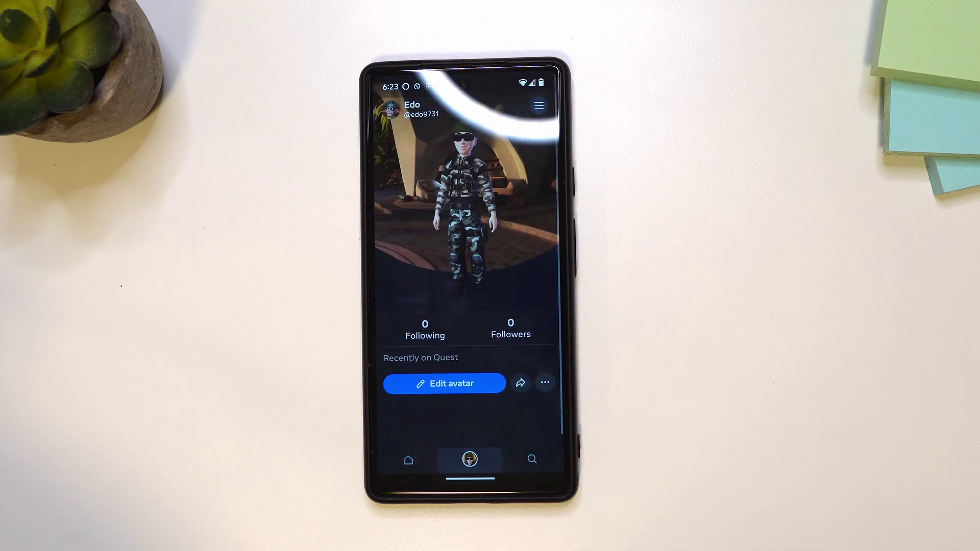
{"action": "left_click", "coordinate": [538, 106]}
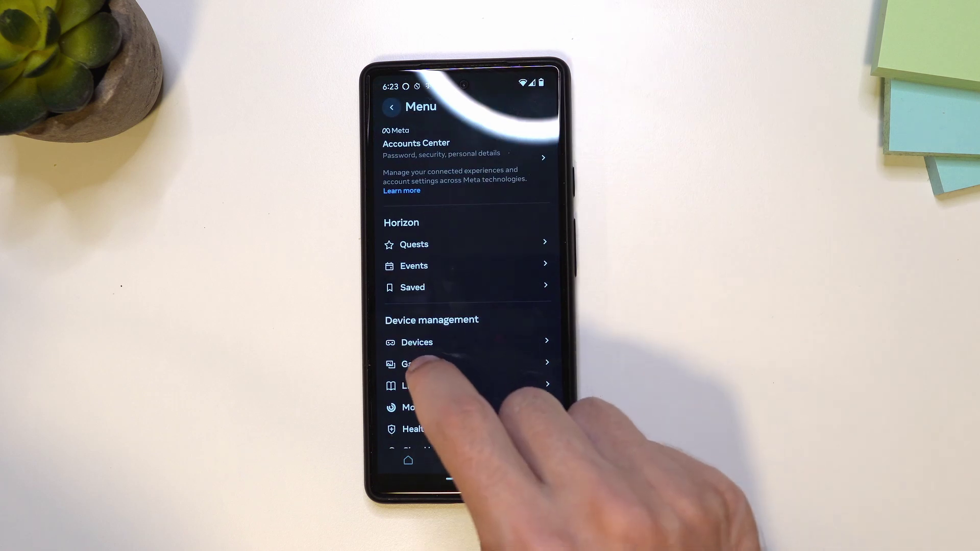
{"action": "left_click", "coordinate": [415, 364]}
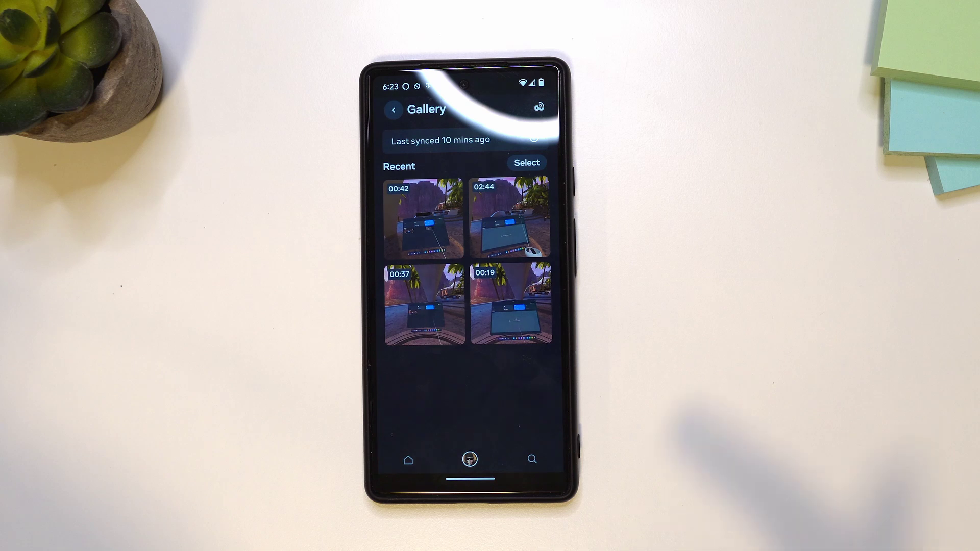
Open a synced clip, pause its playback, and download it to the phone
{"action": "left_click", "coordinate": [422, 219]}
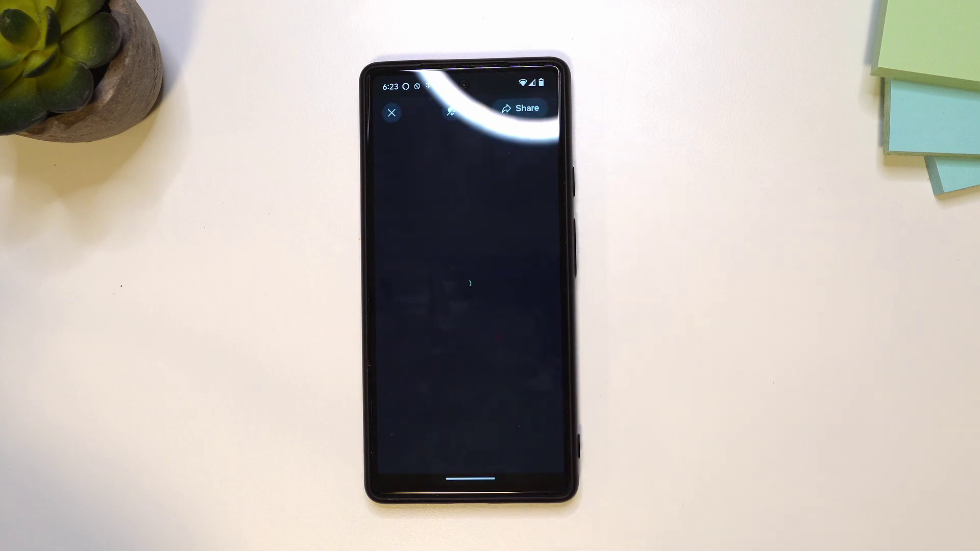
{"action": "left_click", "coordinate": [460, 263]}
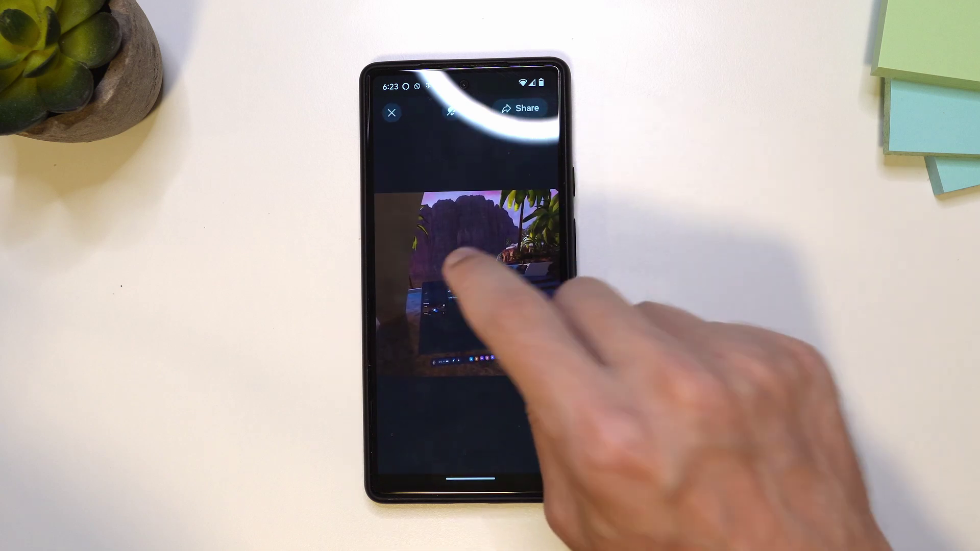
{"action": "left_click", "coordinate": [468, 282]}
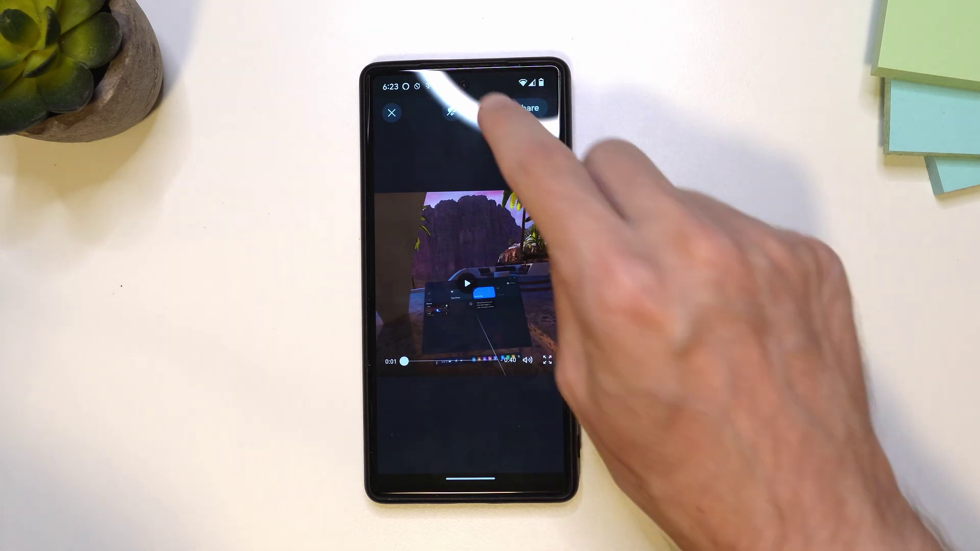
{"action": "left_click", "coordinate": [453, 110]}
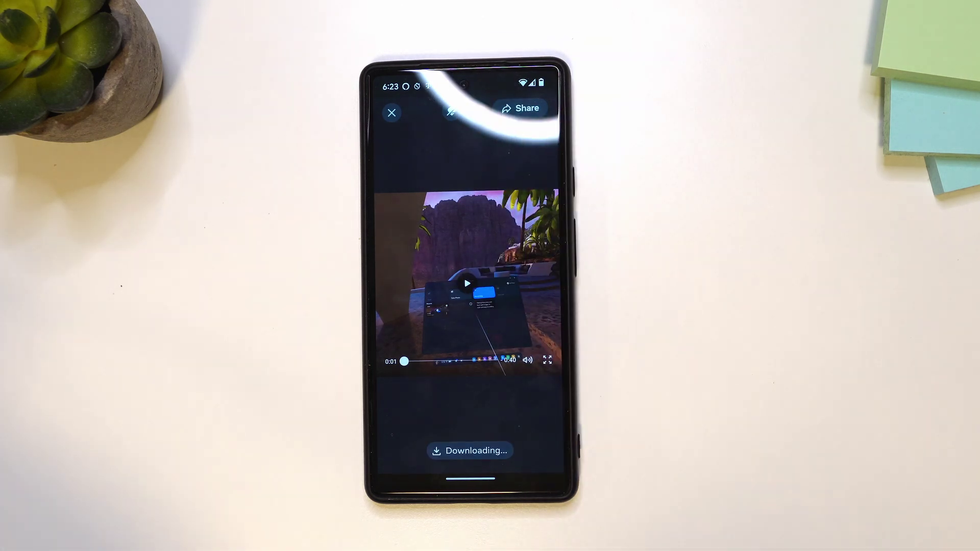